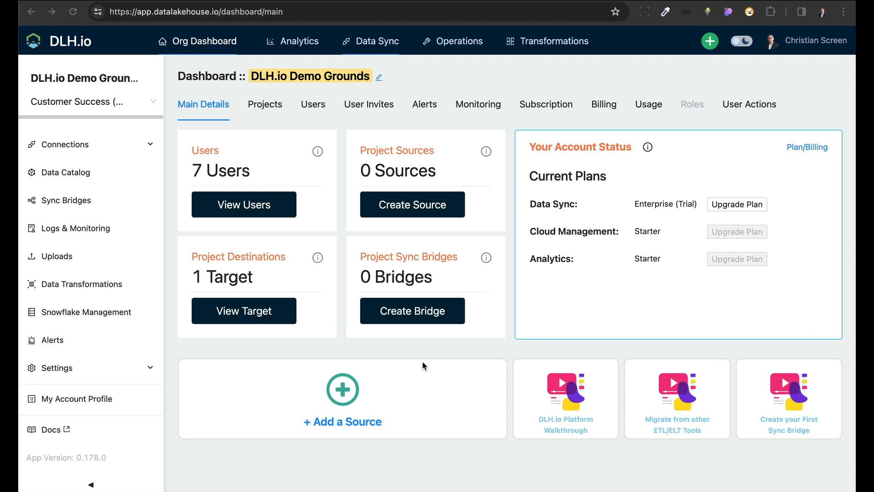
- Start a new source connection for Intercom, searching the vendor list for "Interc"
click(436, 213)
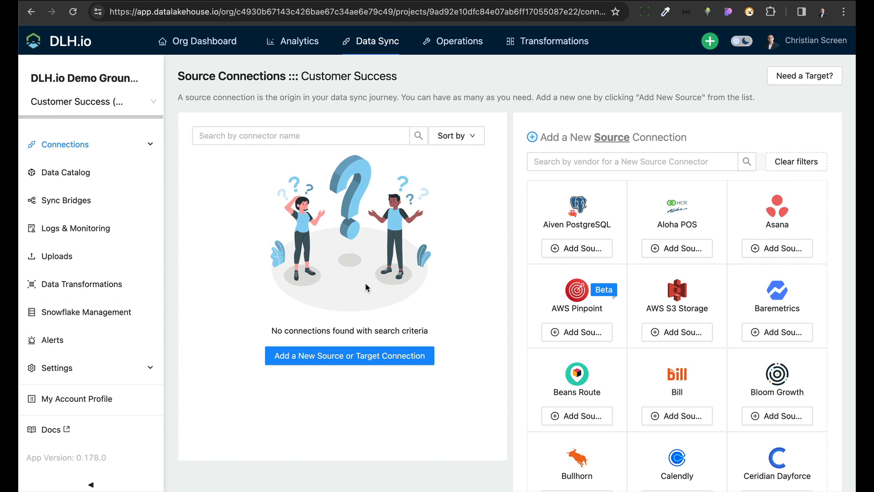
click(563, 164)
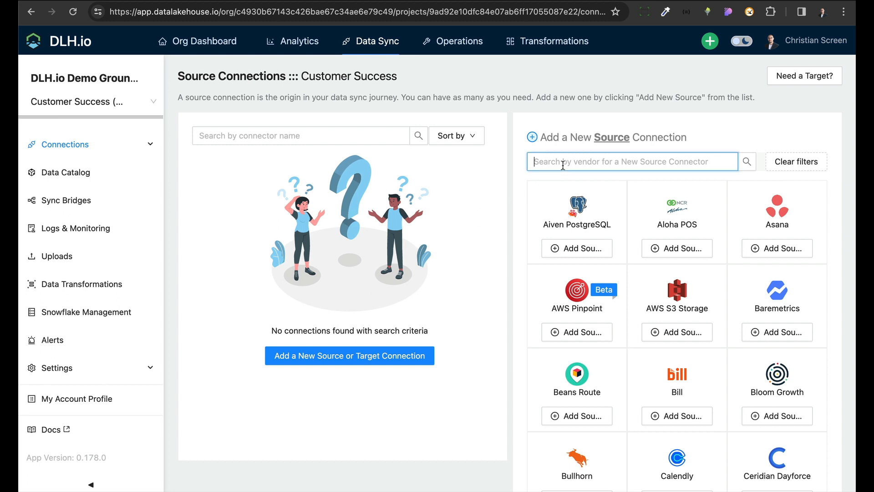
text(Interc)
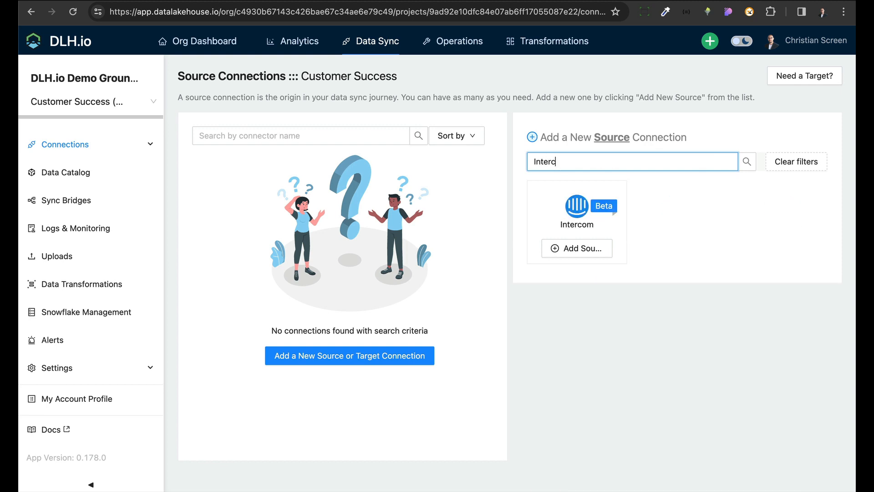
click(586, 251)
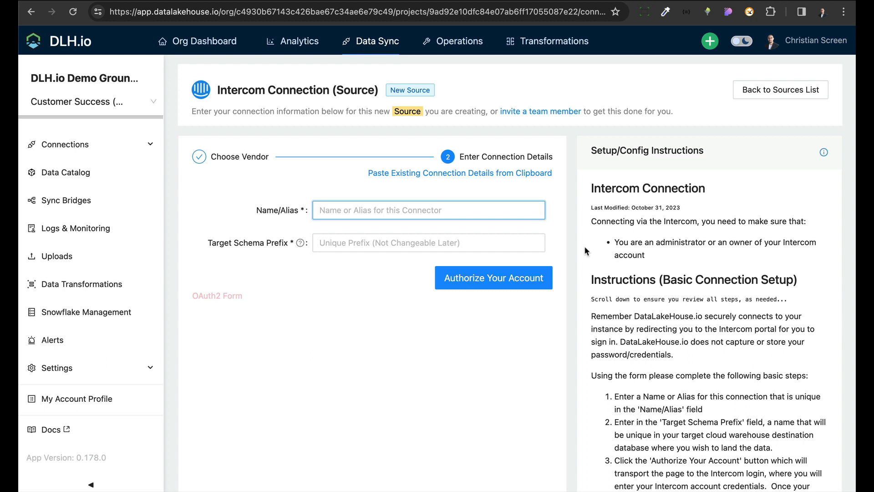
- Name the connection "Our Intercom Account" and set its target schema prefix to "Intercom"
text(Our Inte)
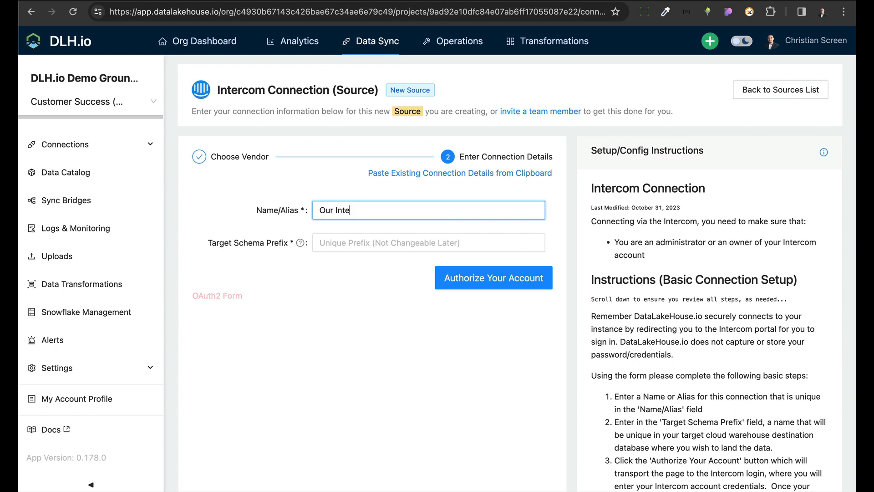
text(rcom Account)
click(507, 243)
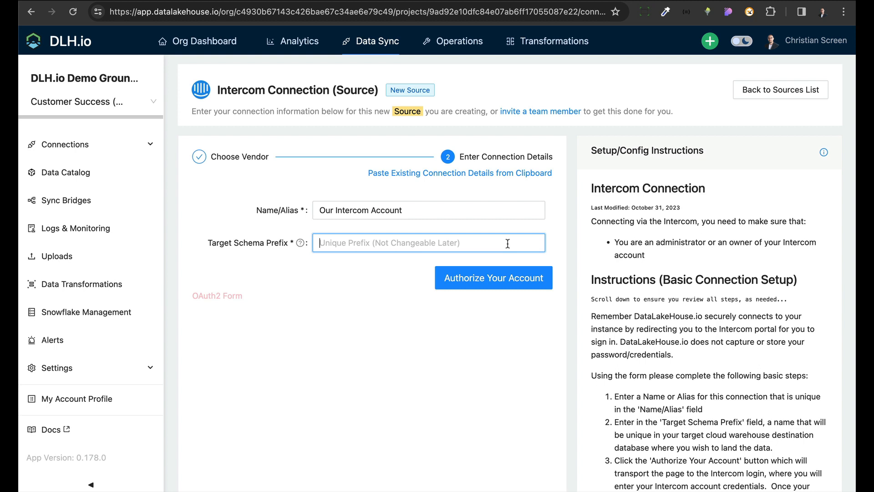
text(Int)
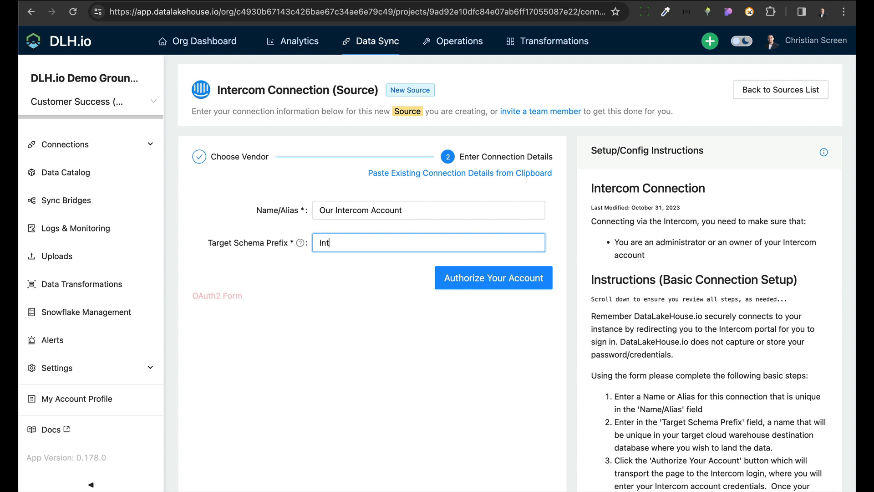
text(ercom)
click(523, 375)
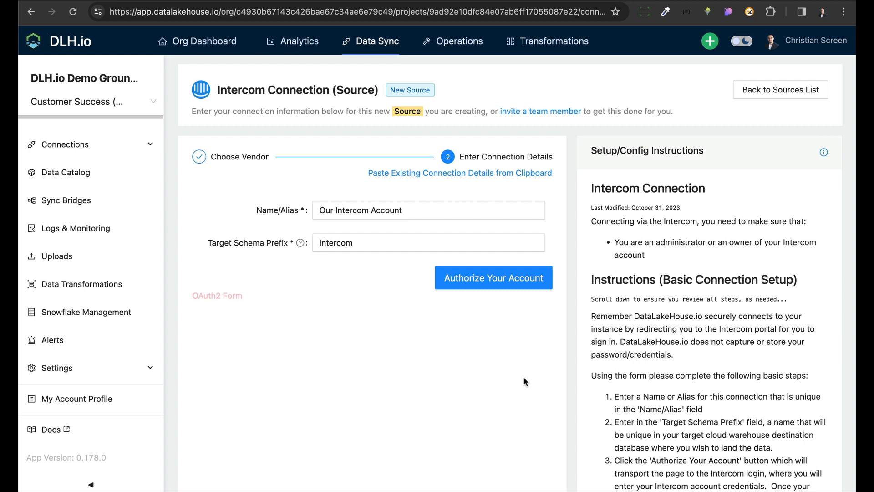
- Authorize the Intercom connection, granting DataLakeHouse.io access to the DataLakeHouse.io [DEV] workspace
click(509, 281)
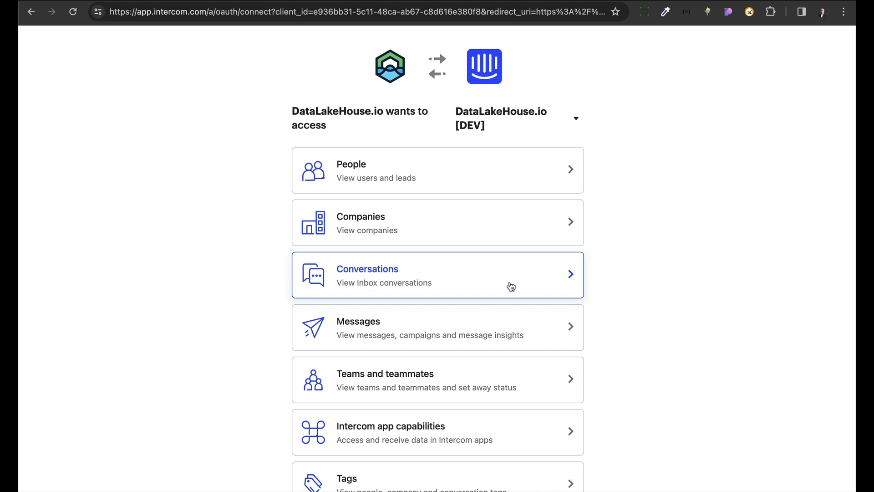
scroll(539, 327, down, 4)
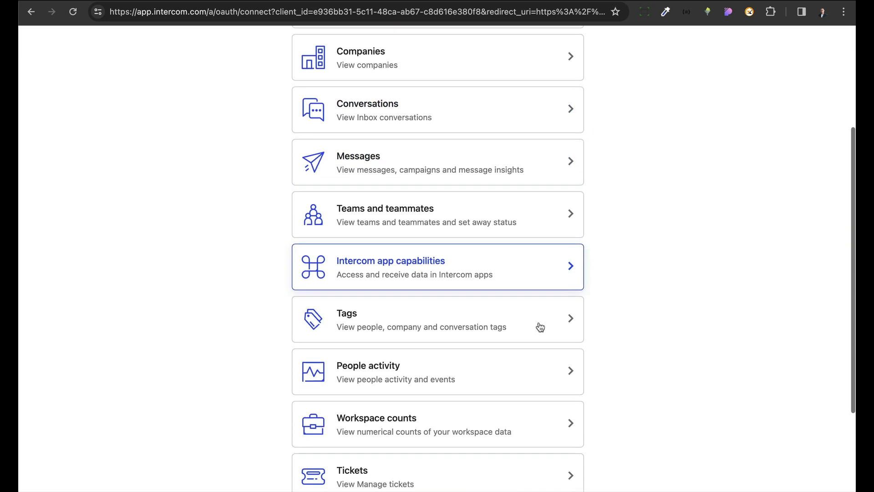
scroll(541, 326, down, 1)
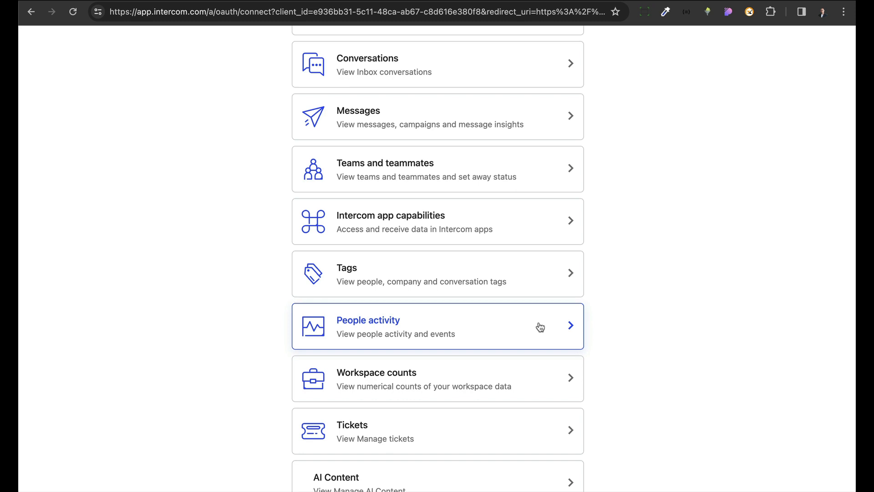
scroll(540, 327, down, 3)
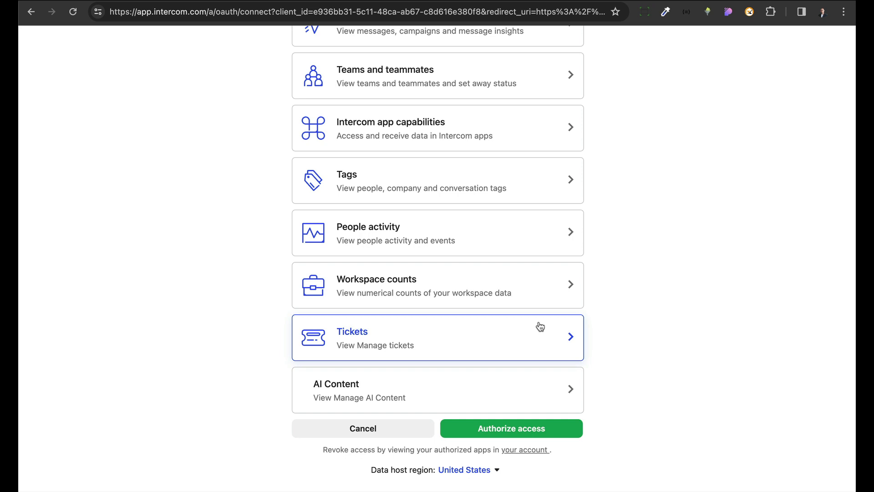
click(529, 435)
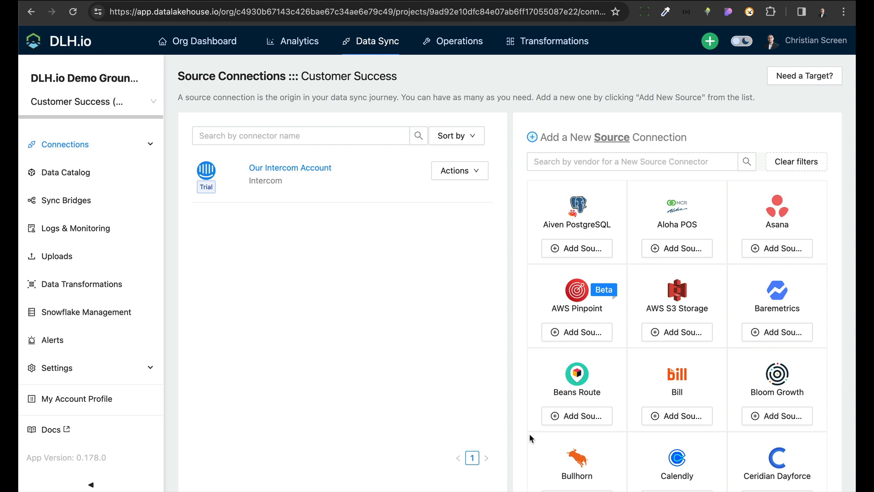
- Examine the tables in the source schema of Our Intercom Account, and view the project's target connections
click(308, 168)
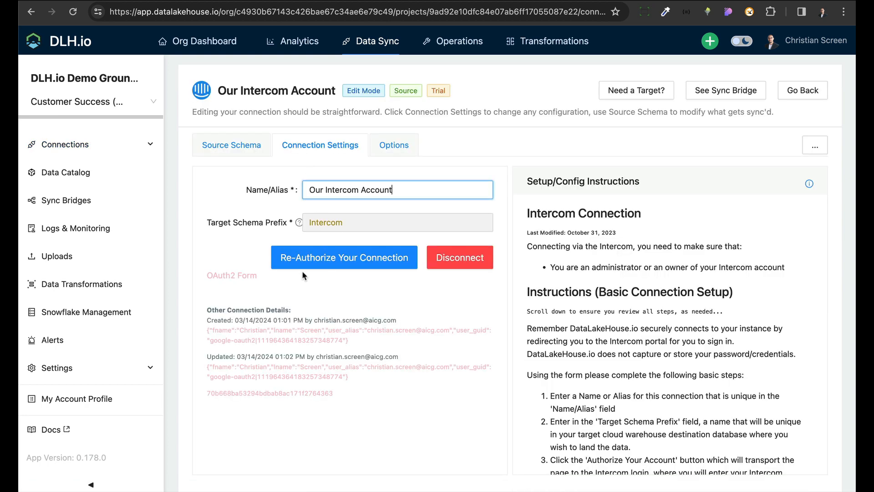
click(247, 146)
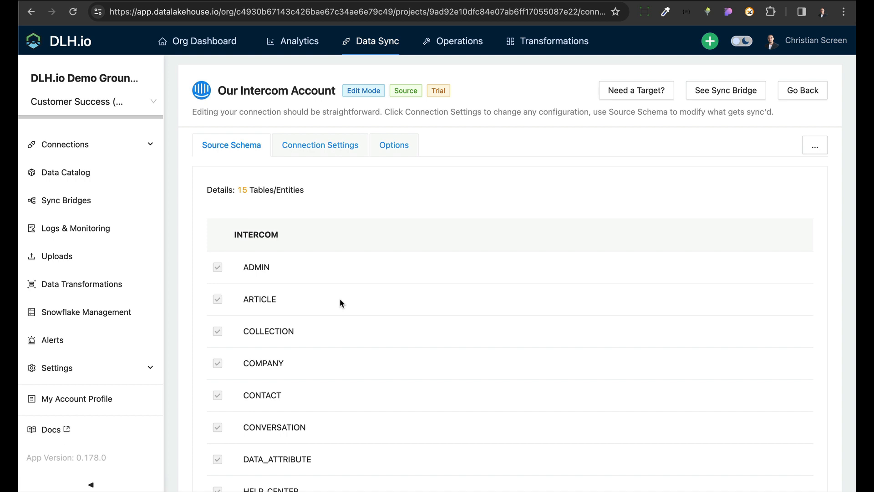
scroll(339, 299, down, 4)
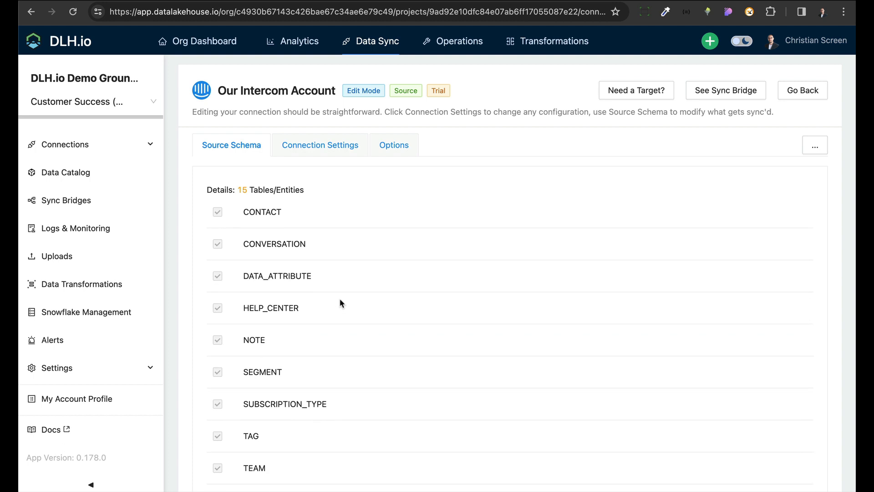
scroll(340, 302, down, 3)
scroll(340, 301, up, 4)
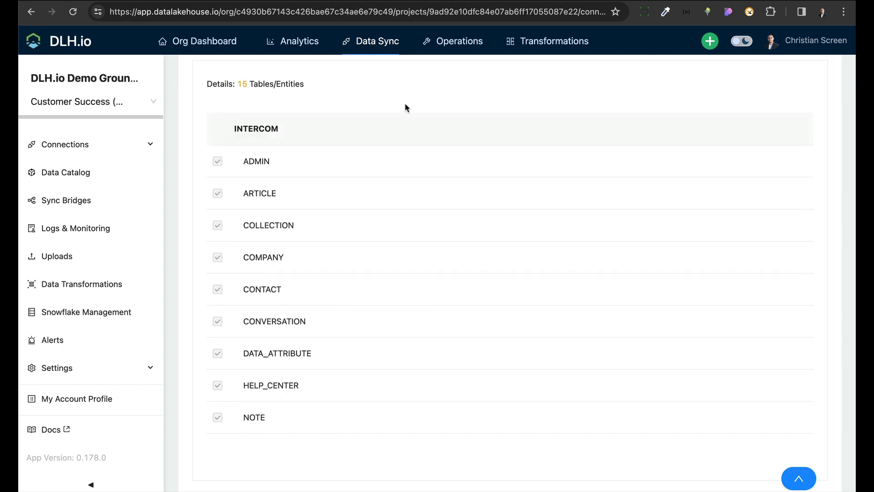
mouse_move(396, 39)
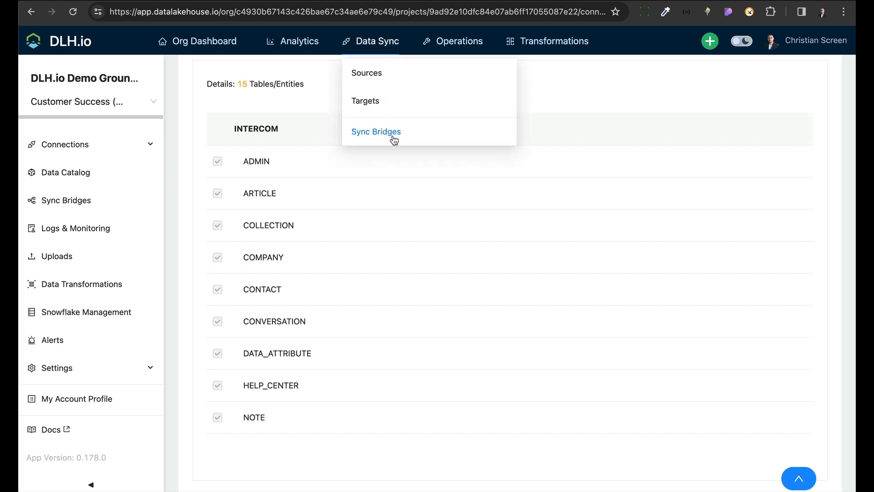
click(378, 103)
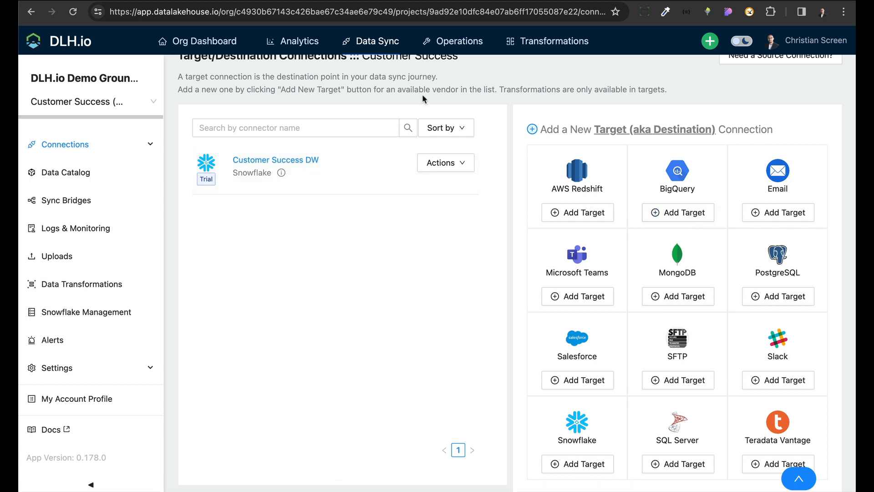
- Start a new sync bridge and name it "Intercom to Snowflake"
mouse_move(380, 45)
click(396, 132)
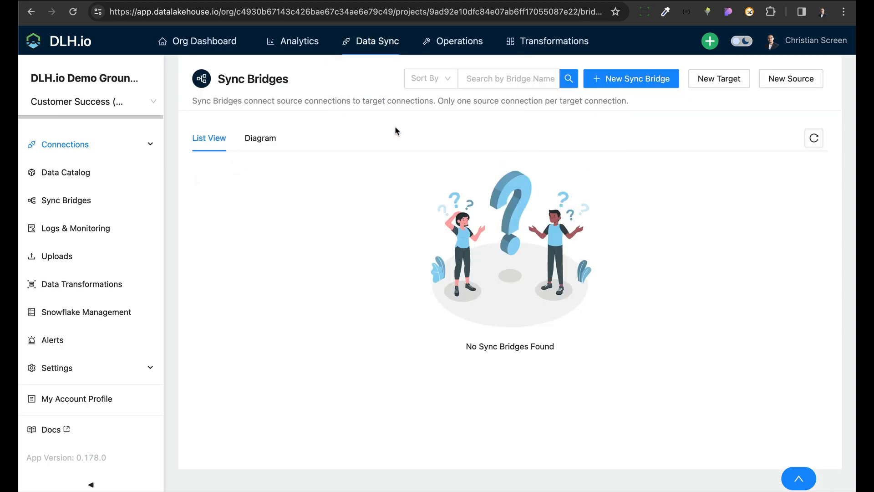
click(626, 84)
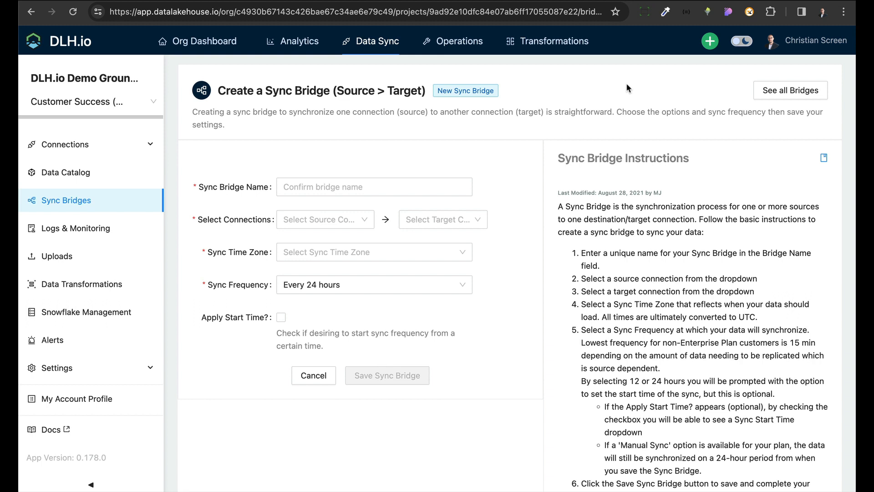
click(363, 185)
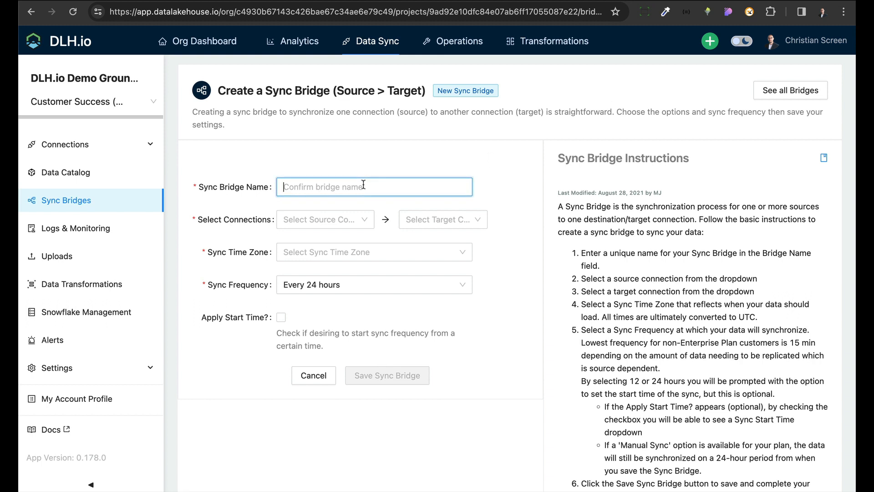
text(Intercom to Snowflake)
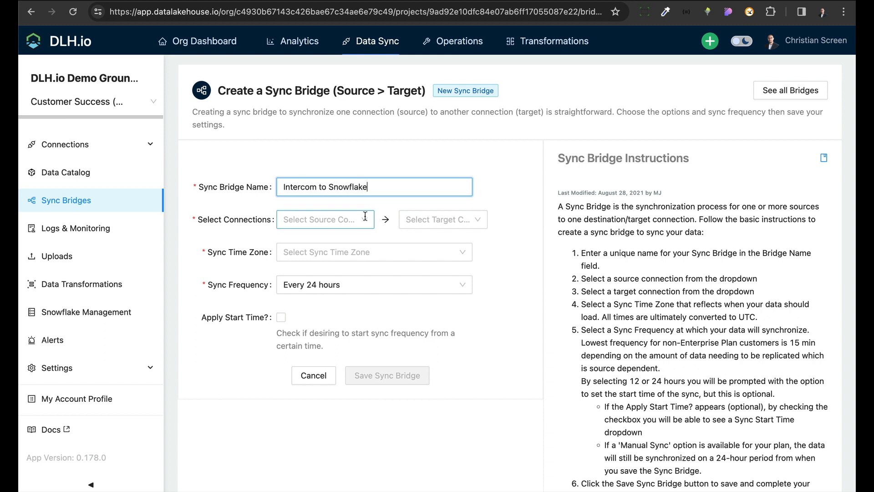
- Set the bridge's source connection to Our Intercom Account and its target connection to Customer Success DW
click(365, 217)
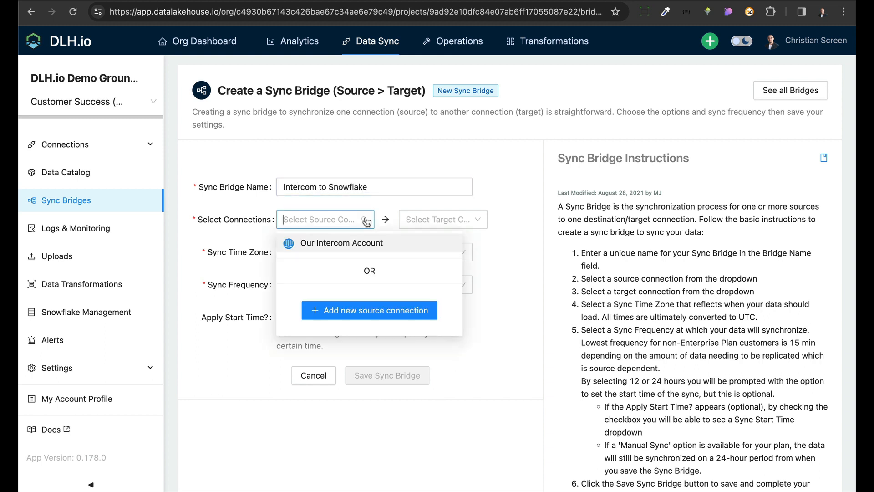
click(370, 245)
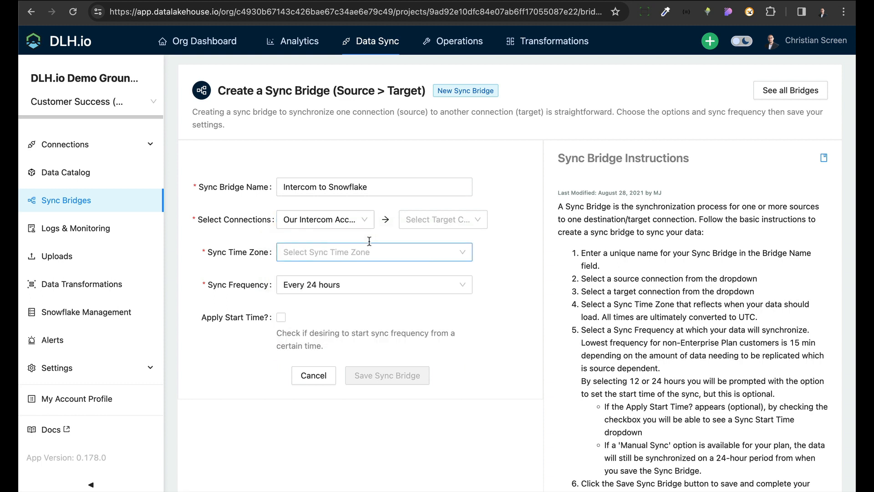
click(460, 219)
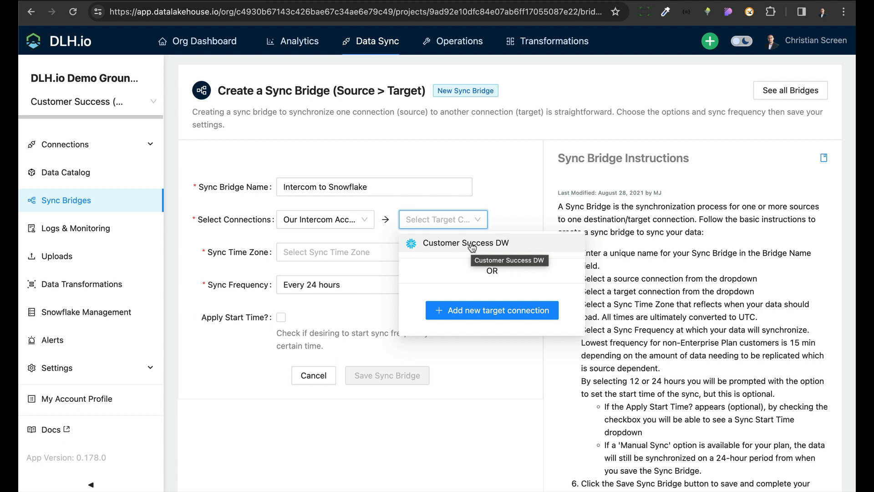
click(471, 245)
- Set the bridge's sync time zone to GMT and save the sync bridge
click(451, 251)
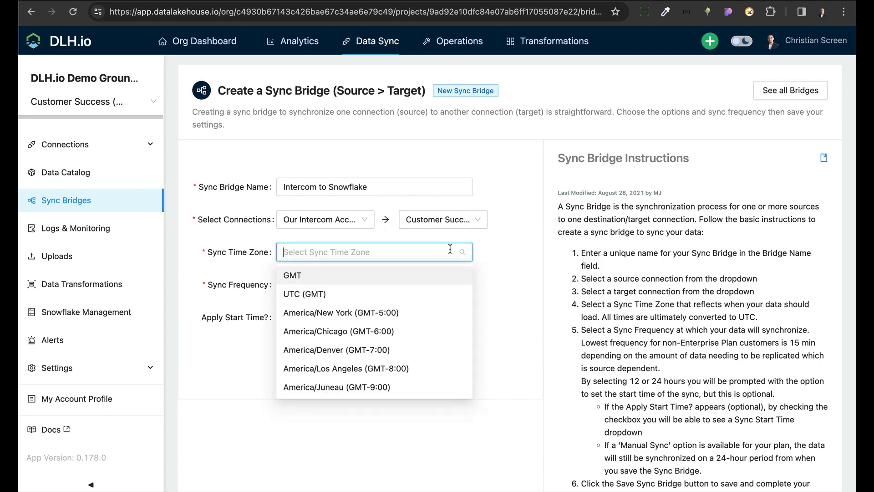
click(426, 278)
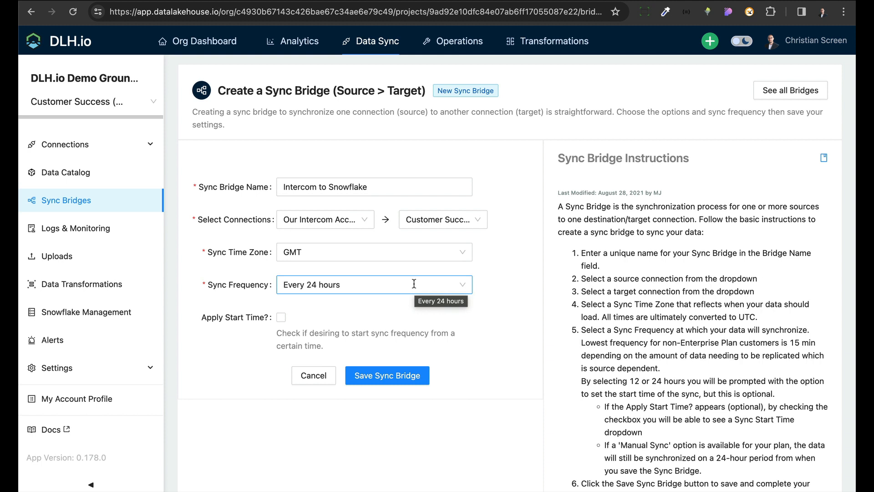
click(399, 377)
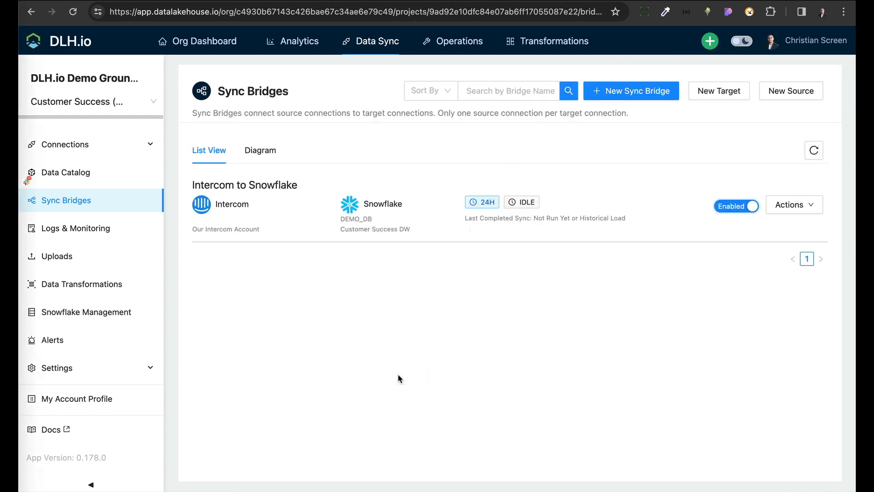